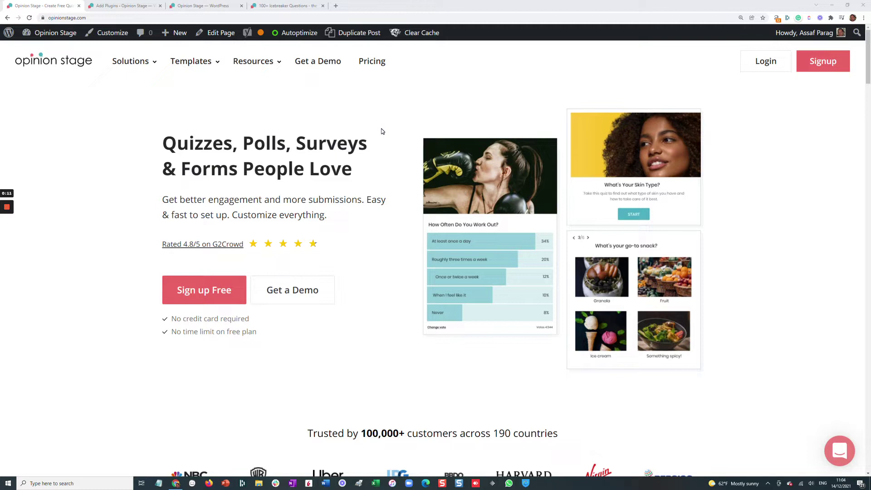
Switch from the Opinion Stage homepage to the WordPress Add Plugins page
left_click(145, 6)
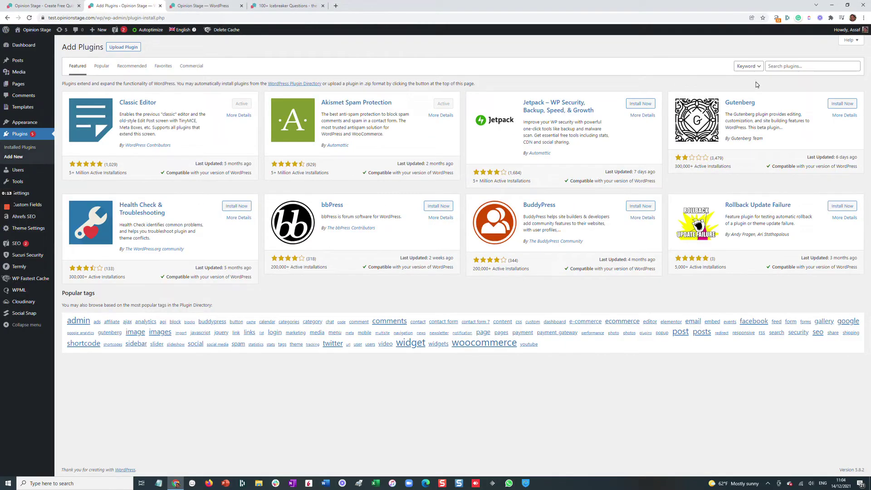
Search 'opinionstage', install and activate the Poll, Survey & Quiz Maker plugin, and open its getting-started page
left_click(781, 67)
type("opinionstage")
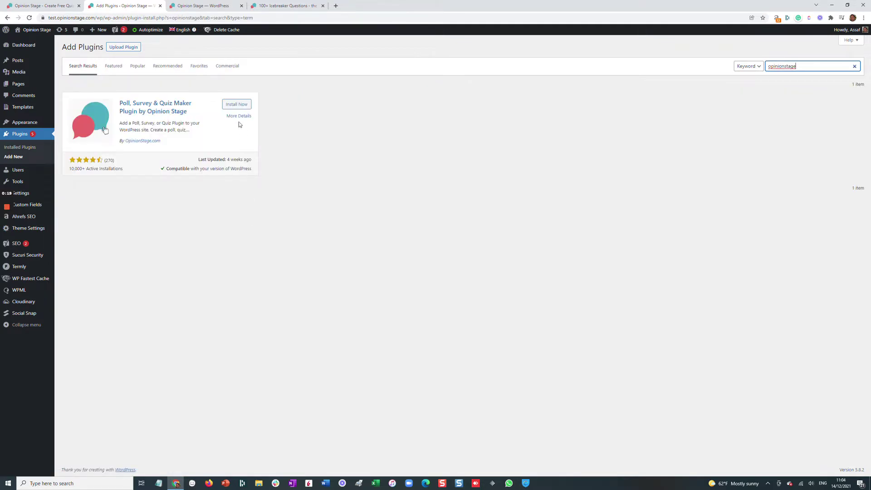
left_click(240, 106)
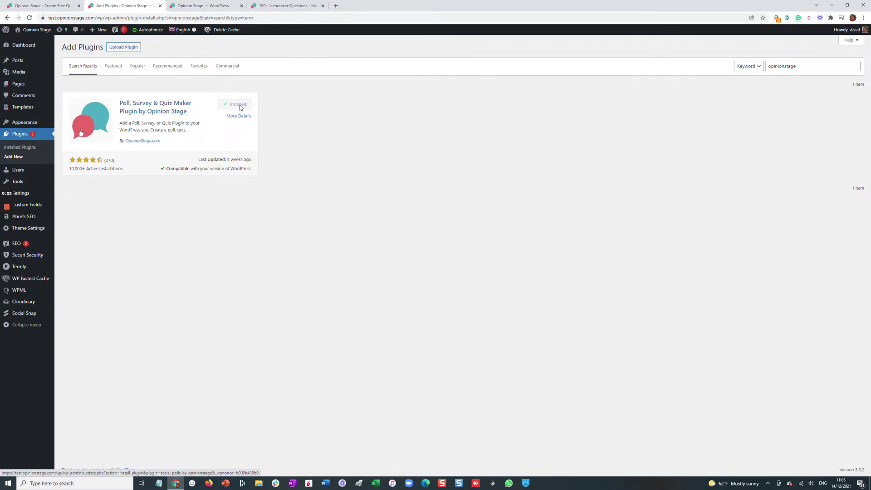
left_click(240, 105)
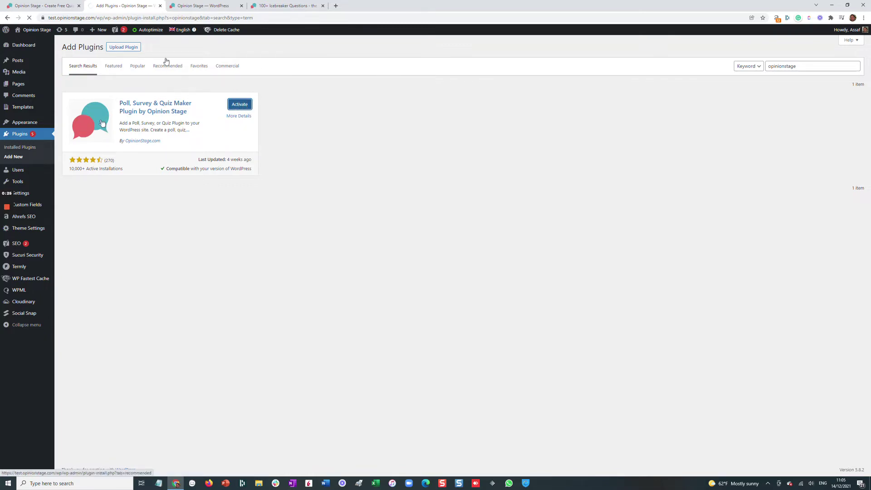
left_click(211, 6)
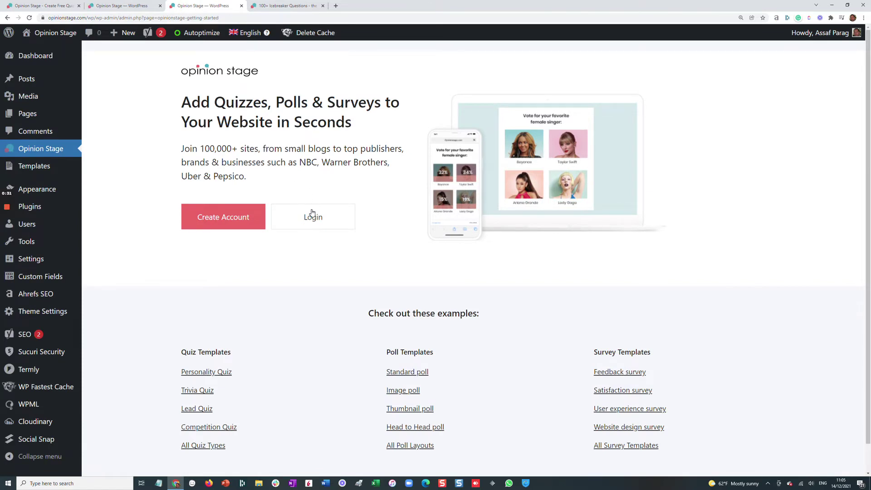
Create a free Opinion Stage account with an account name, Gmail address and password
left_click(240, 218)
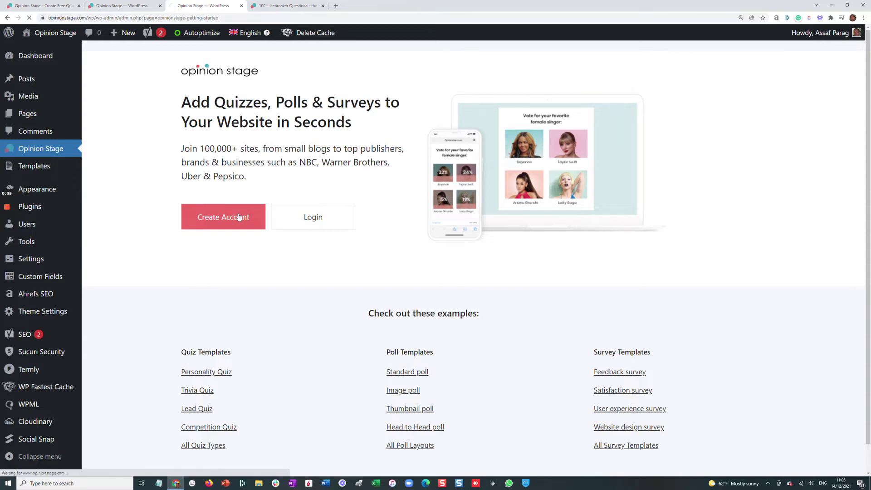
left_click(409, 131)
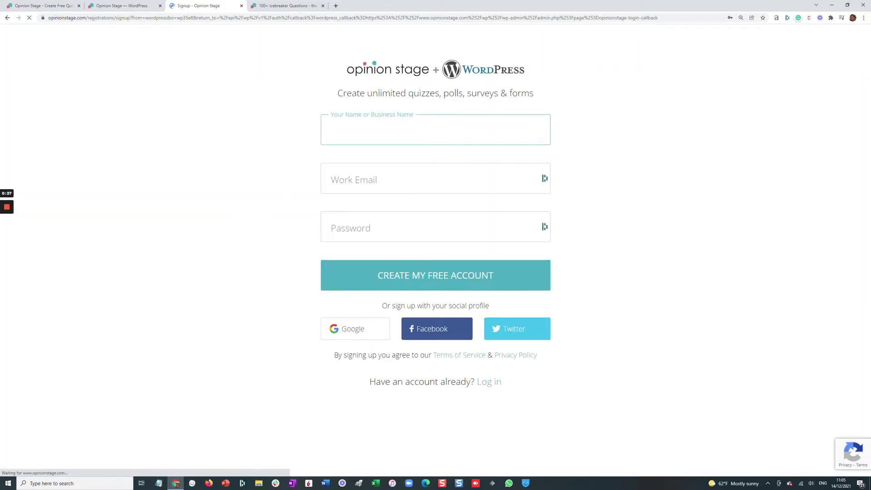
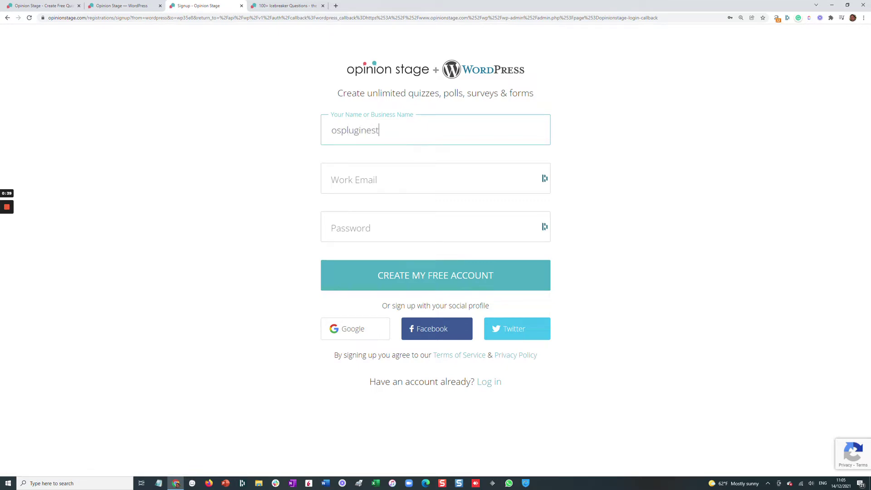
key("ctrl+a")
key("ctrl+c")
key("Tab")
key("ctrl+v")
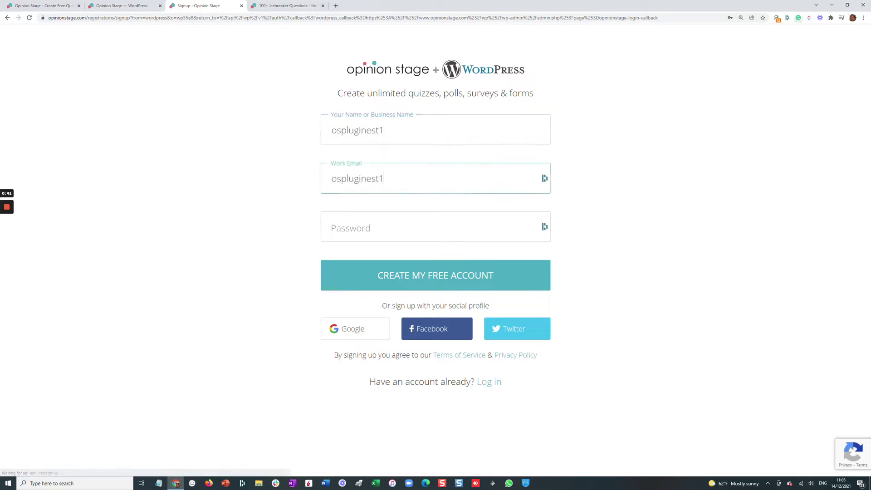
key("Tab")
key("ctrl+v")
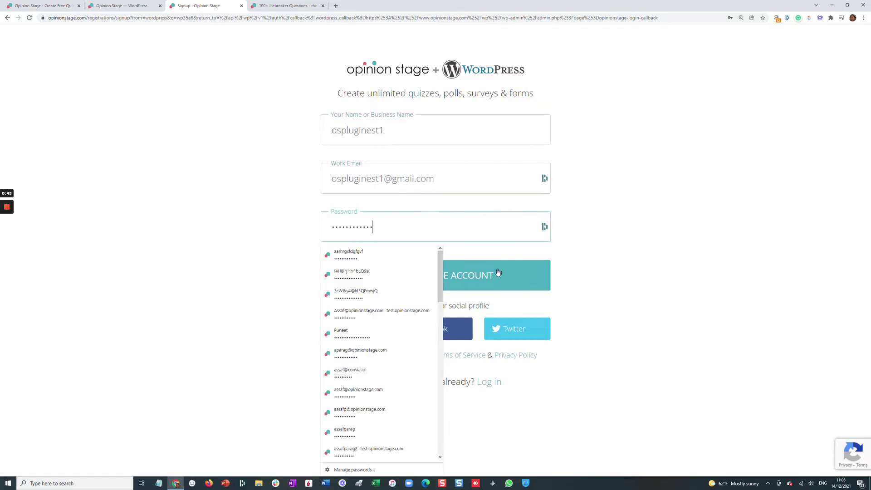
left_click(494, 274)
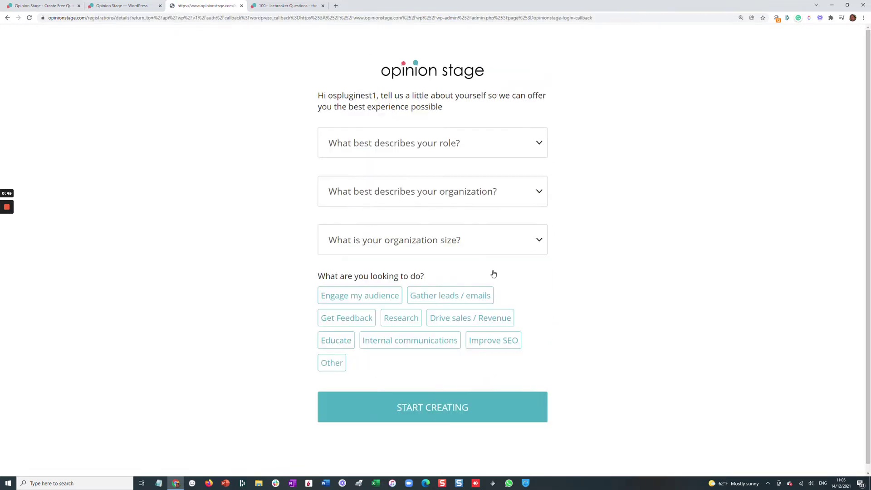
Set the profile to Content creator, Publisher, size 2-10, with goals Engage my audience, Gather leads / emails and Improve SEO
left_click(432, 146)
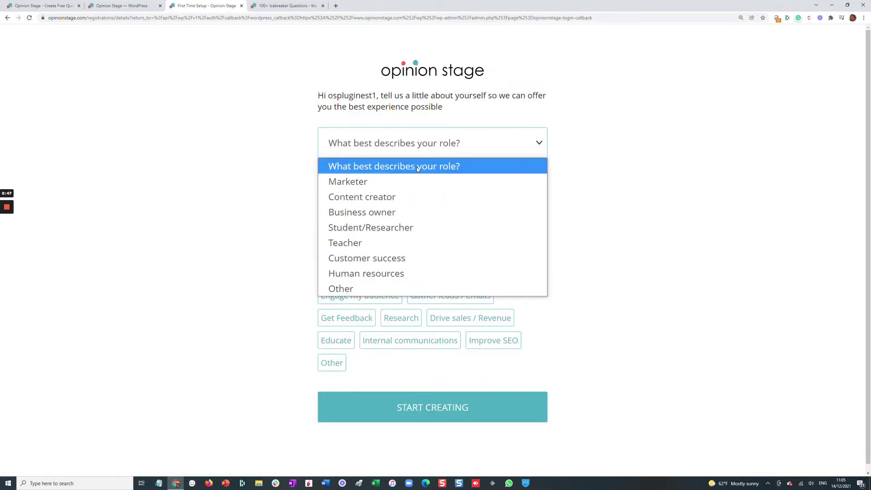
left_click(402, 203)
left_click(421, 190)
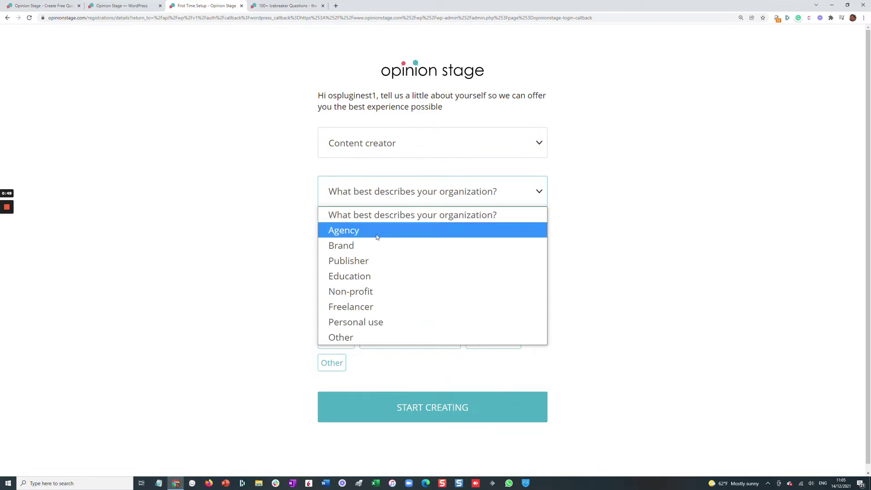
left_click(366, 262)
left_click(412, 240)
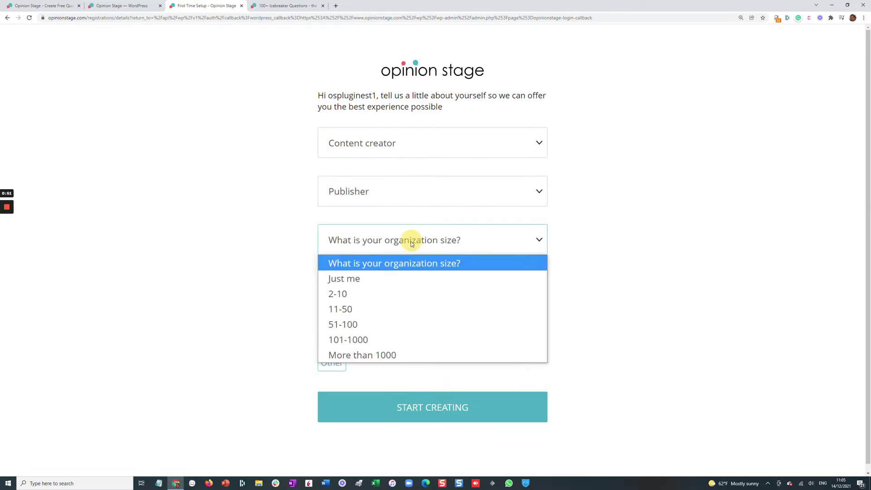
left_click(364, 295)
left_click(369, 295)
left_click(436, 295)
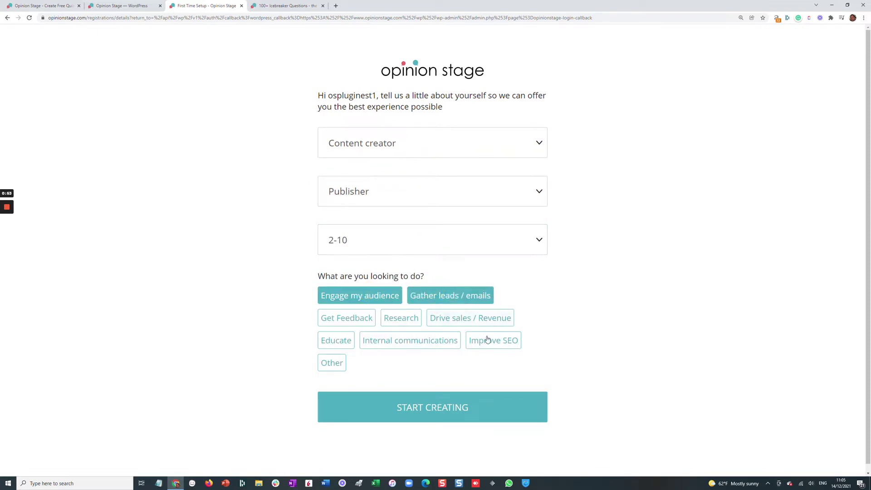
left_click(489, 341)
left_click(437, 409)
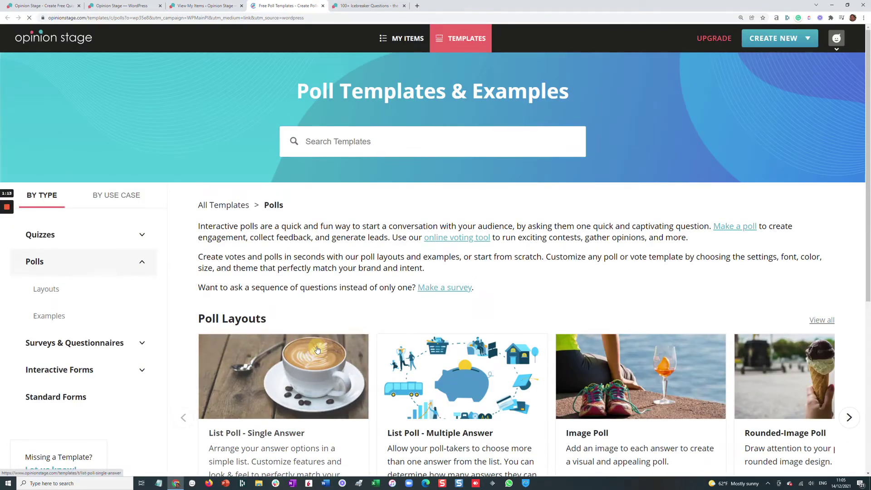
Preview the List Poll - Single Answer template from the gallery
left_click(318, 349)
Vote cappuccino in the list poll sample, then preview the Image Poll and vote Greats The Court
left_click(272, 334)
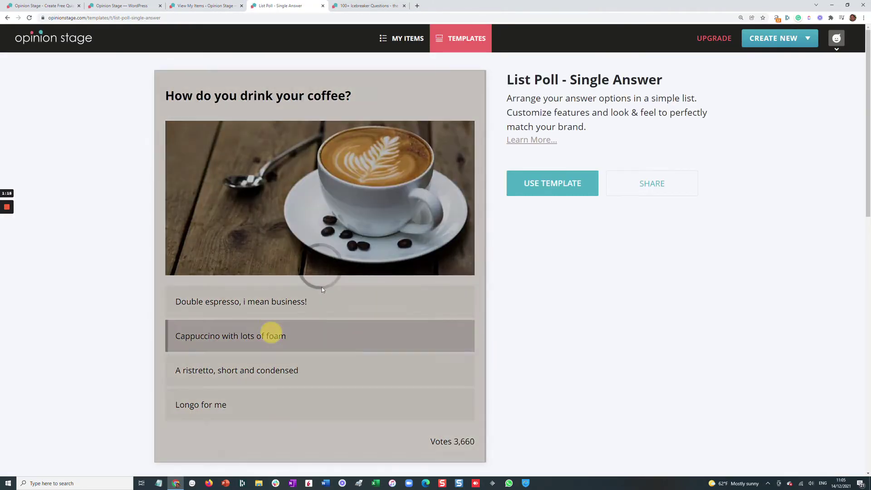
scroll(367, 282, "down", 2)
scroll(368, 282, "down", 3)
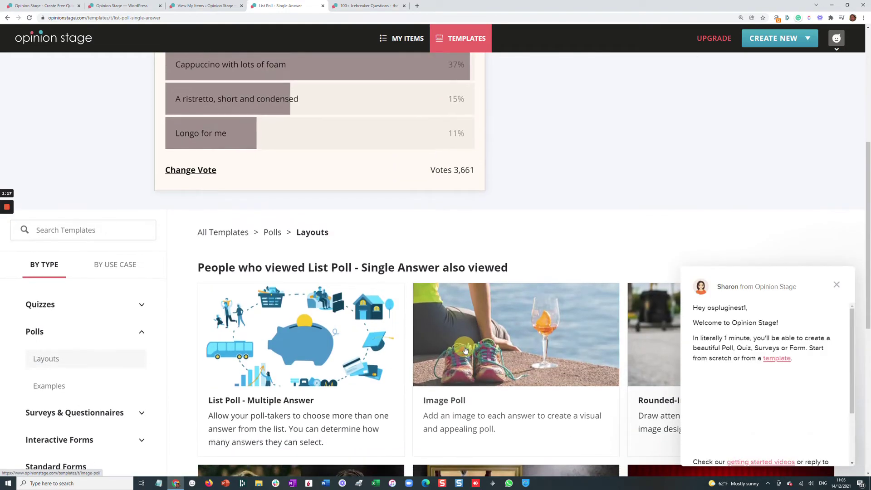
left_click(516, 345)
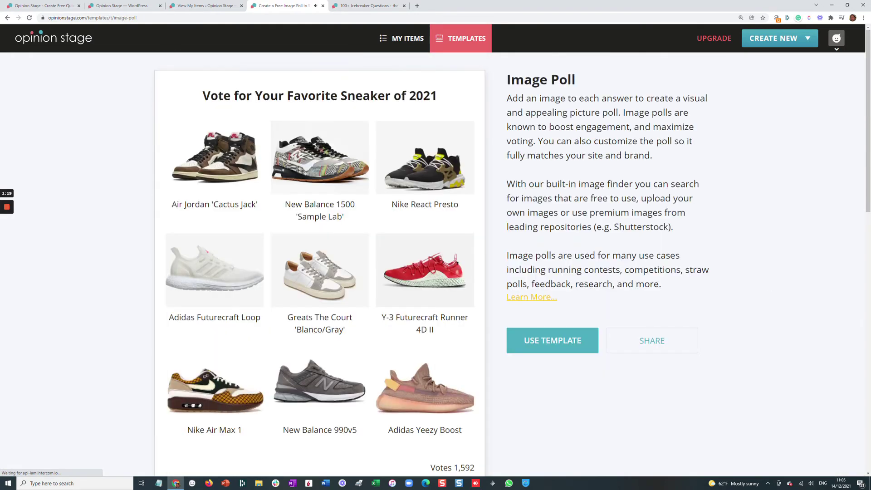
left_click(303, 280)
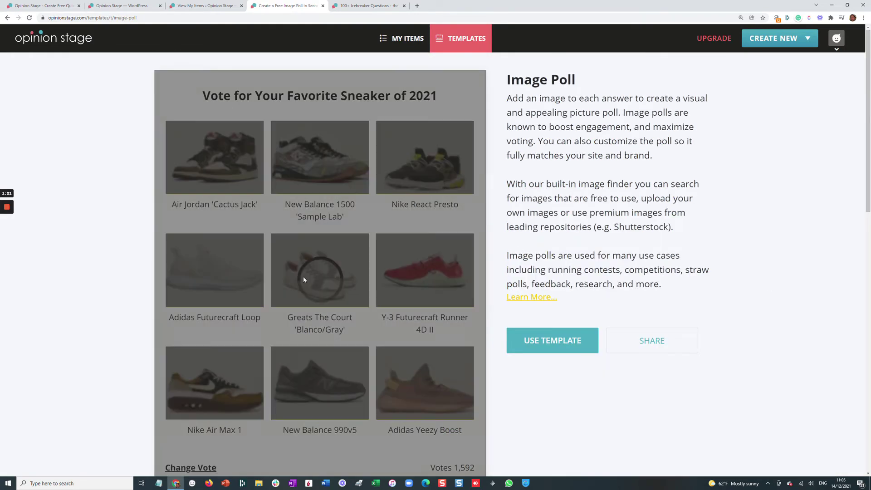
scroll(358, 214, "down", 6)
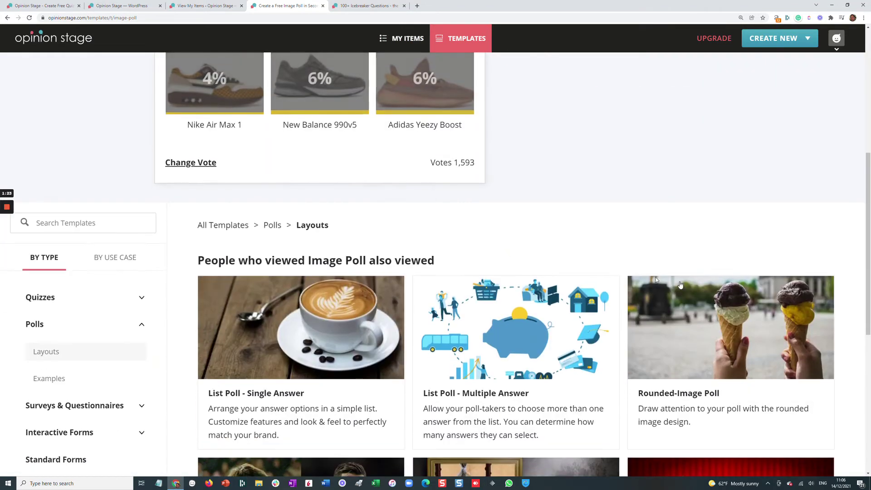
Preview the Rounded-Image Poll, vote Grape sherbet and skip the email request
left_click(681, 285)
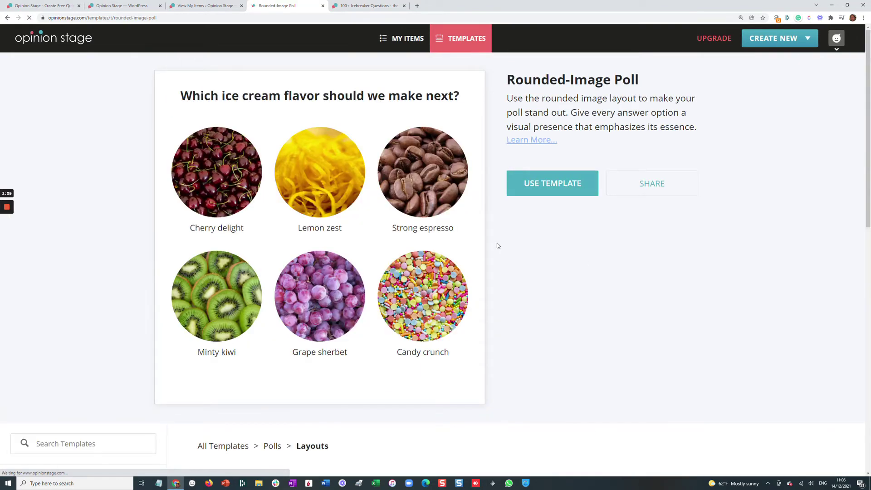
left_click(320, 295)
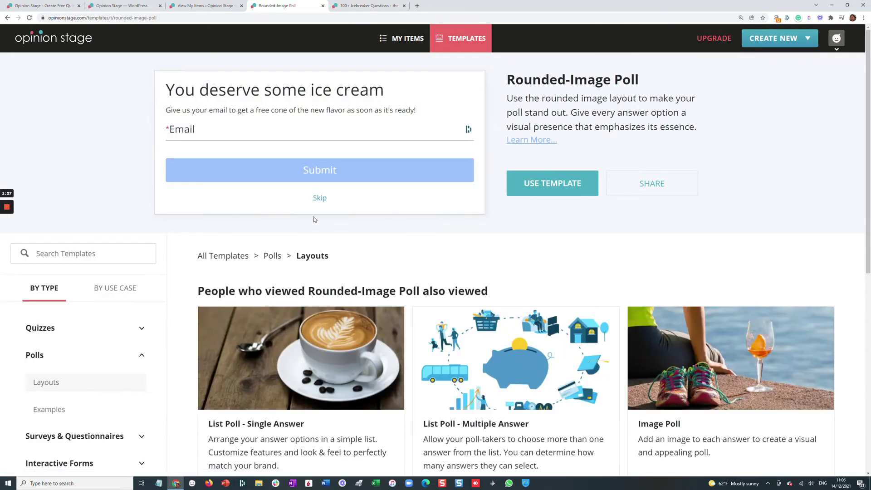
left_click(320, 200)
Check the icebreaker questions article, then bring up the Opinion Stage Create page in WordPress
left_click(350, 6)
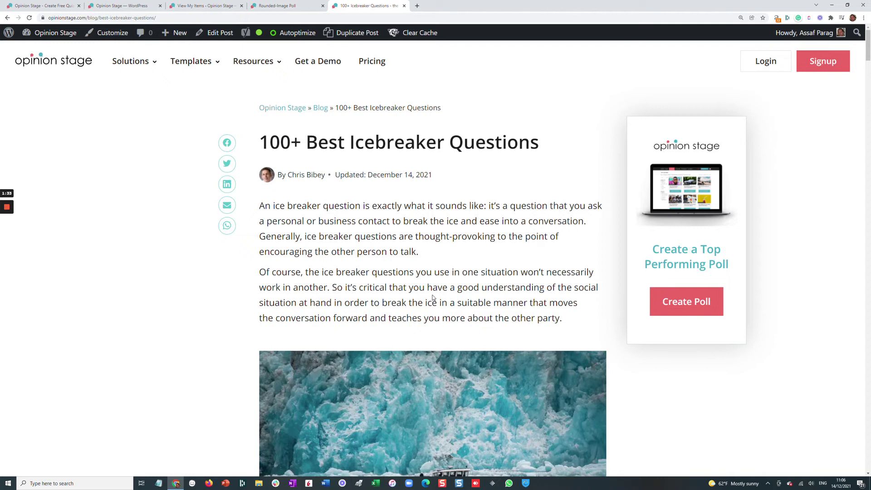
left_click(291, 3)
left_click(217, 6)
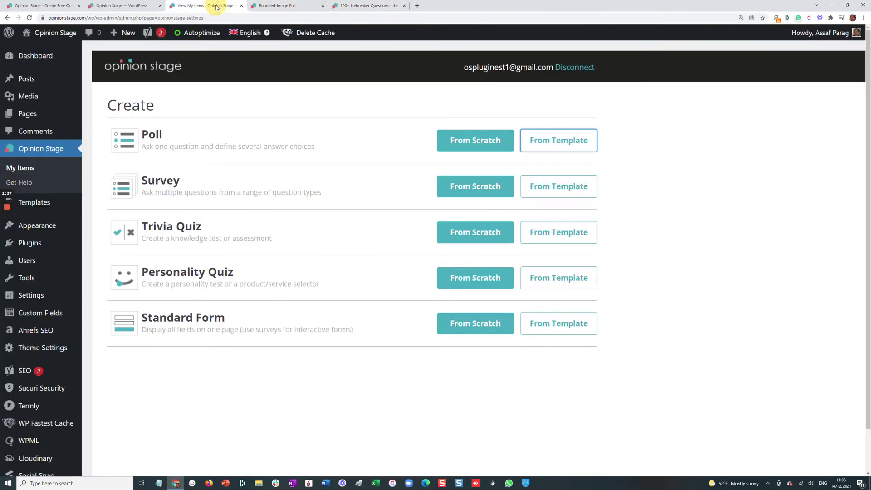
Find the work-and-play city poll among the poll examples and test-vote Hong Kong and Amsterdam
left_click(262, 3)
scroll(74, 336, "down", 6)
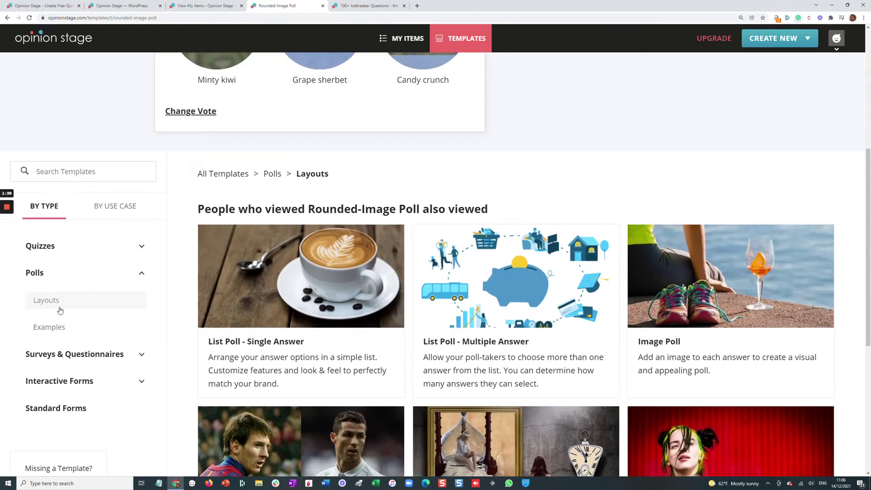
left_click(50, 327)
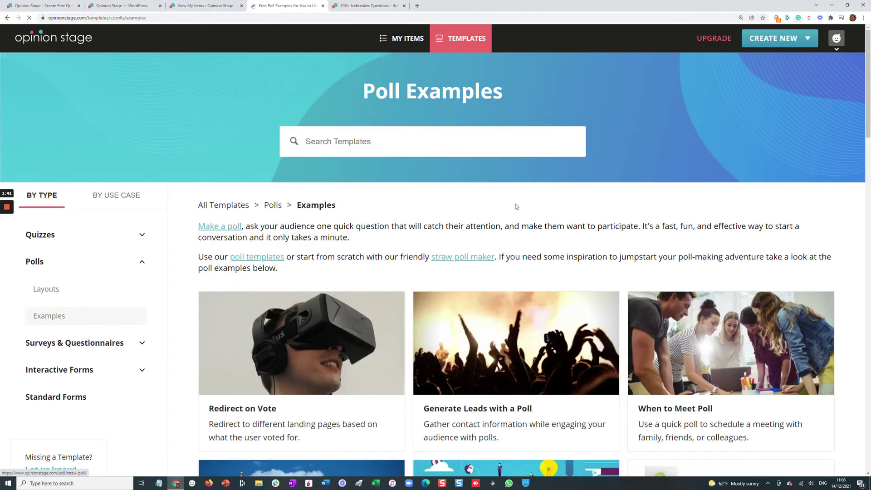
scroll(516, 207, "down", 10)
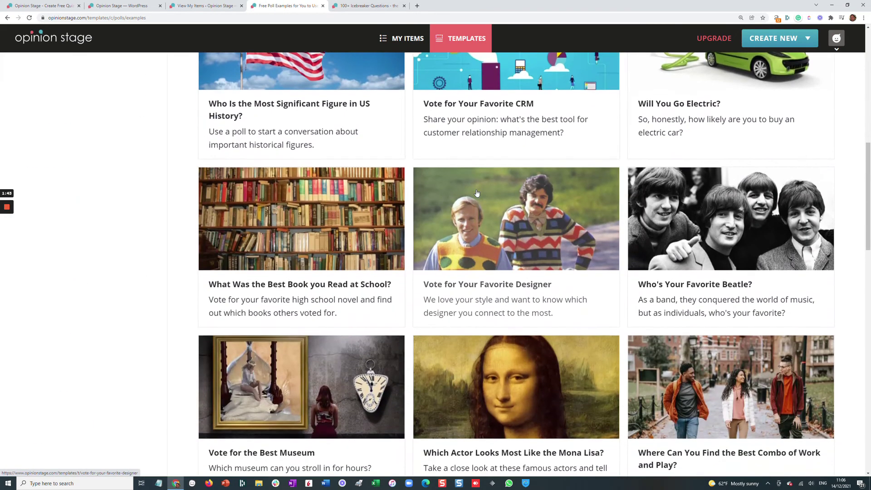
left_click(717, 352)
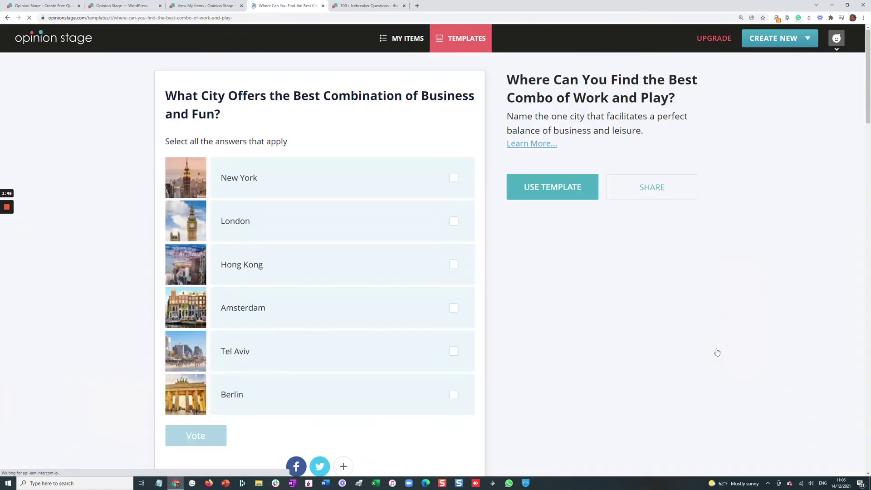
left_click(282, 274)
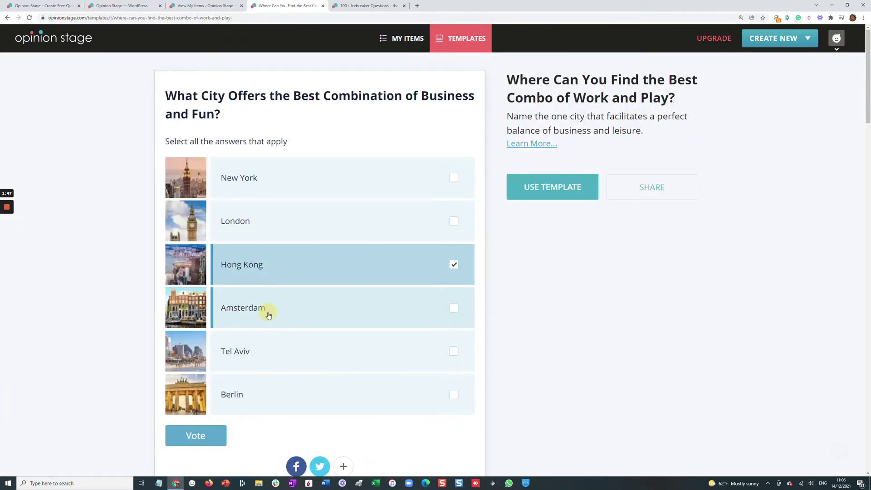
left_click(268, 315)
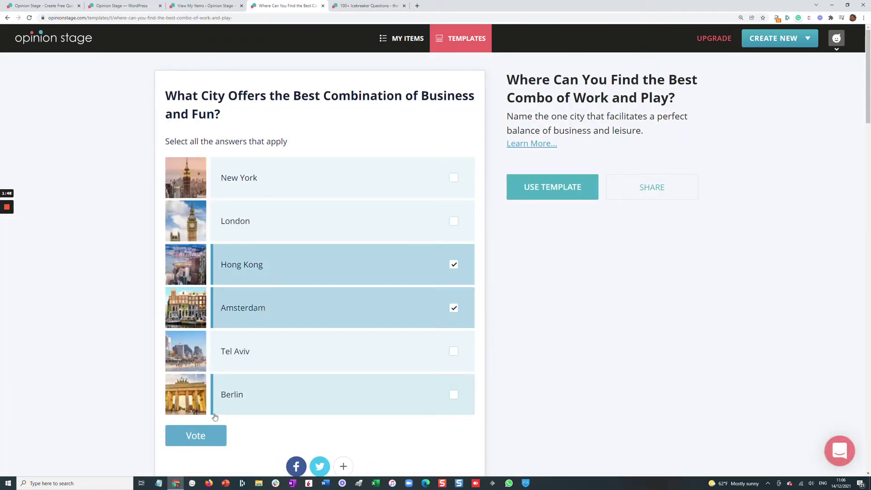
Create the 'What City Offers the Best Combination of Business and Fun?' poll from the template
left_click(557, 199)
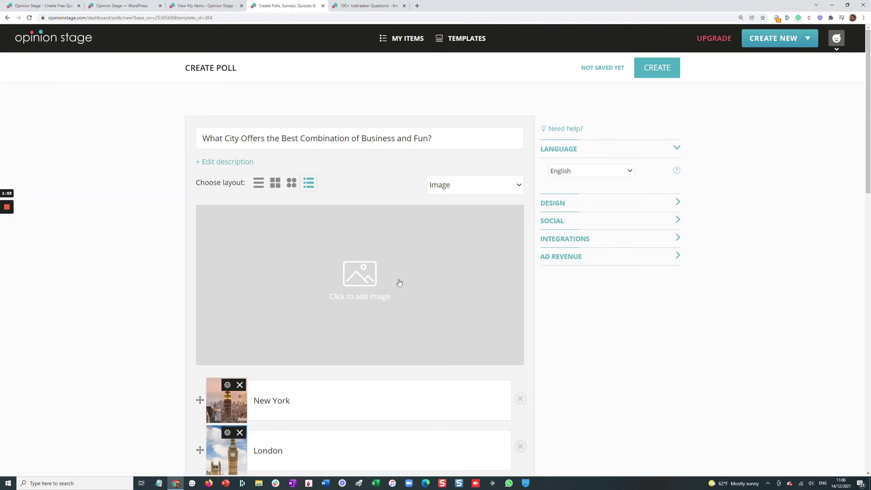
left_click(655, 72)
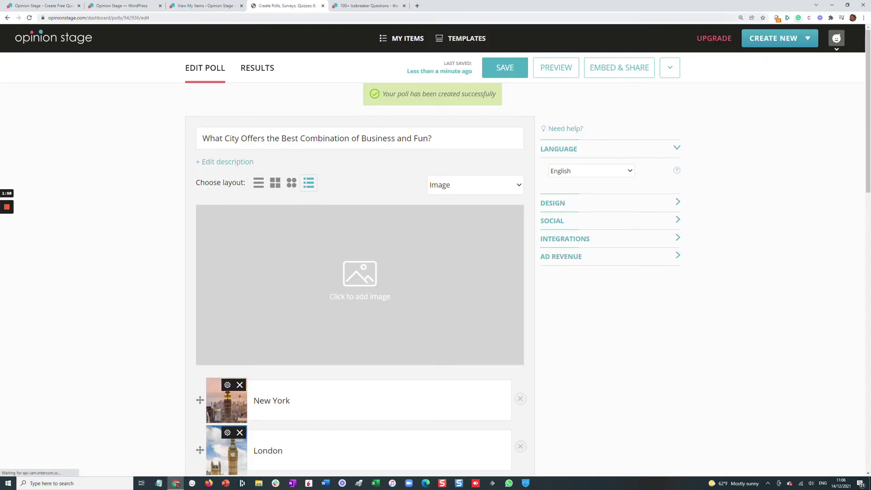
left_click(366, 6)
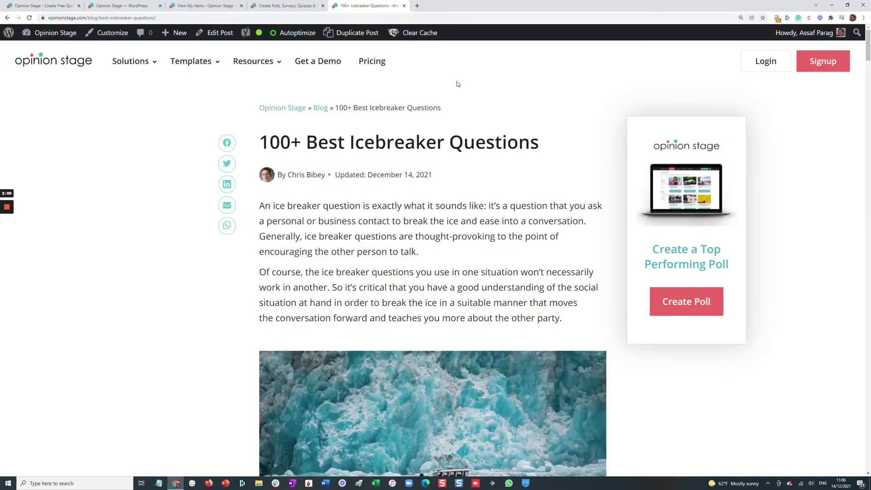
Edit the icebreaker article and add a new block below the iceberg image
left_click(222, 38)
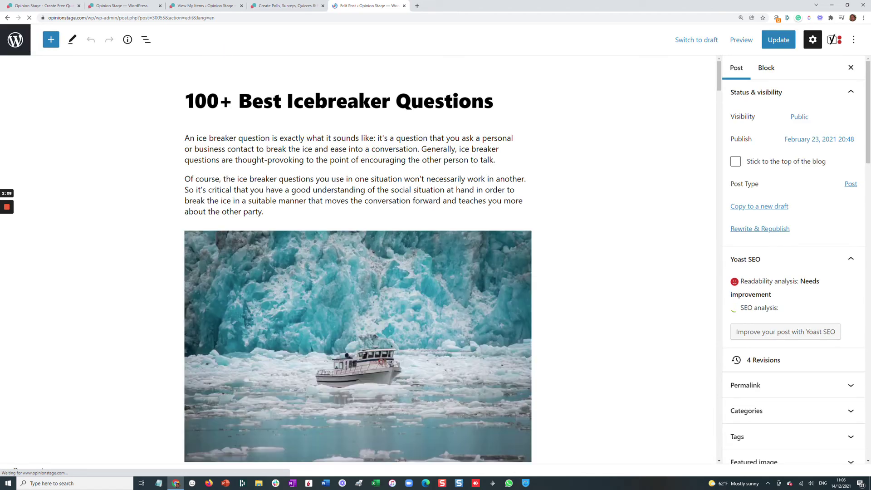
scroll(385, 274, "down", 3)
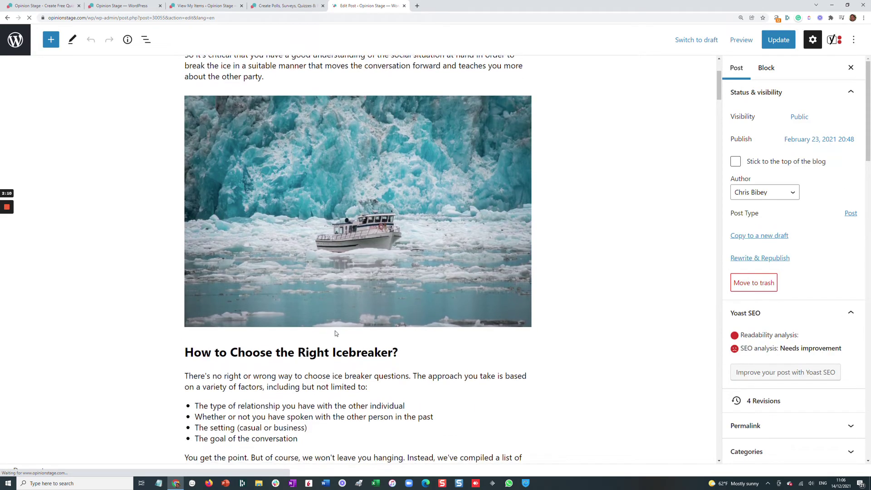
left_click(359, 336)
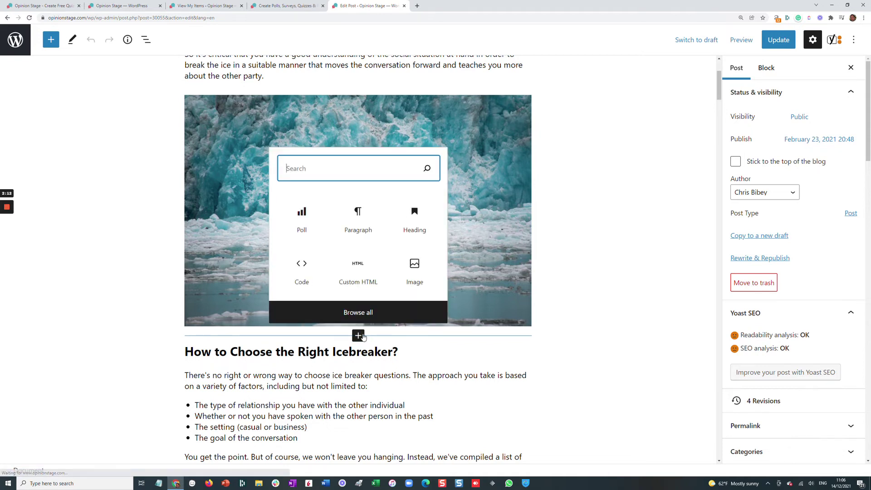
Insert an Opinion Stage Poll block and embed the city poll in it
type("poll")
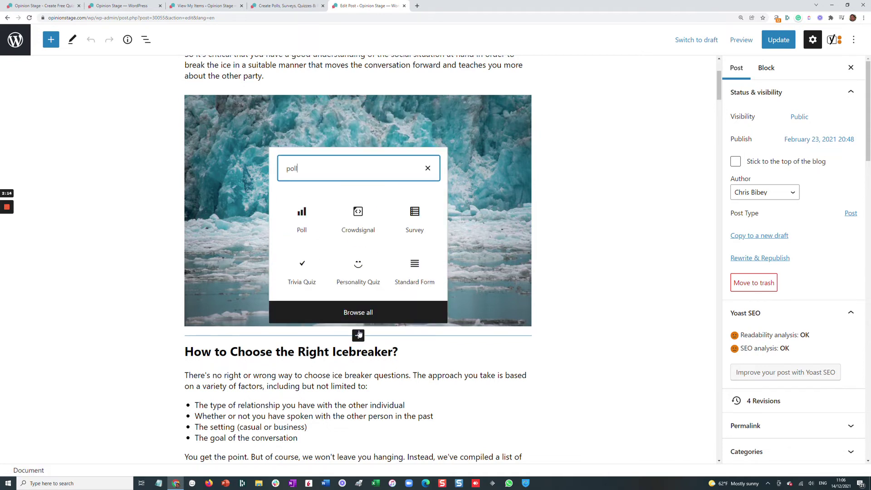
left_click(318, 219)
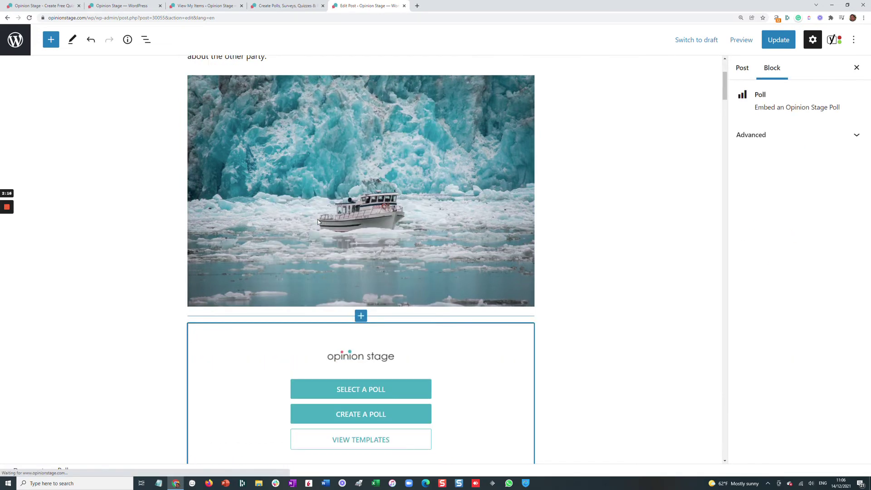
left_click(368, 388)
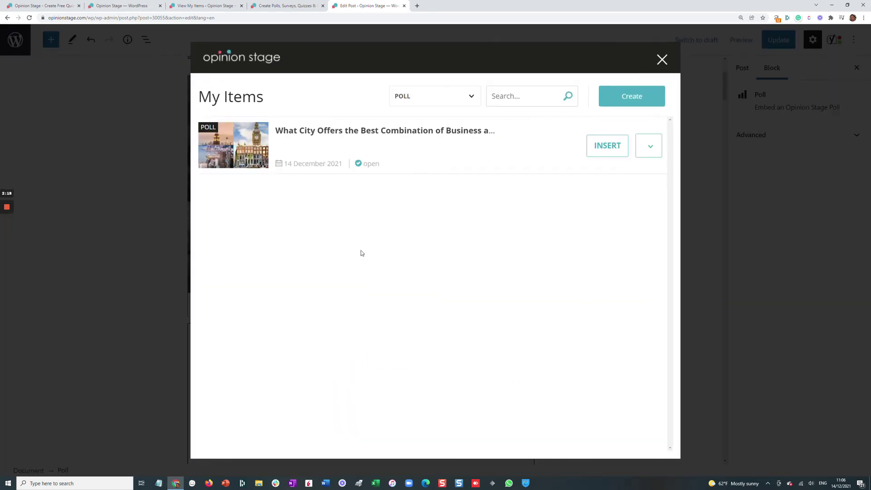
left_click(603, 154)
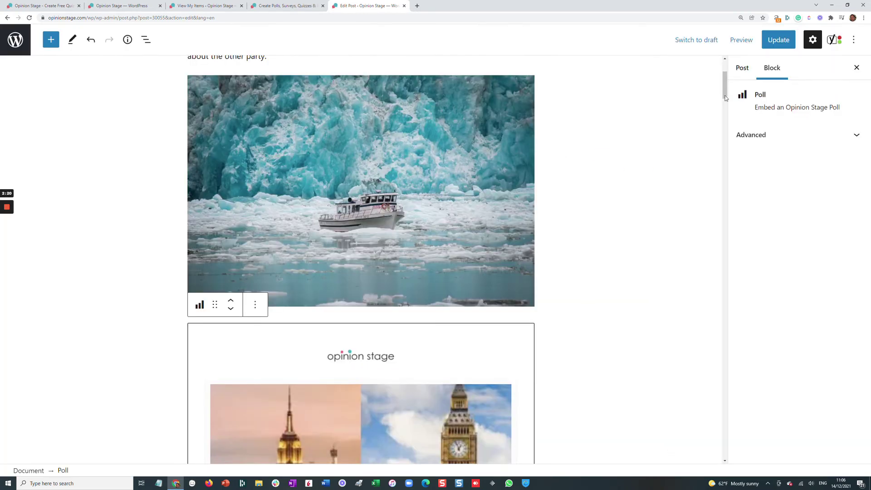
Update the article and view the live post down to the embedded poll
left_click(774, 45)
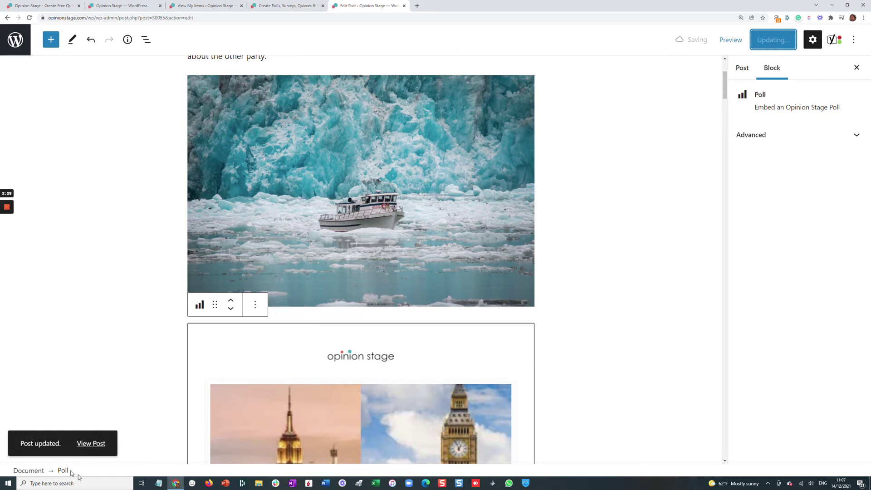
left_click(94, 443)
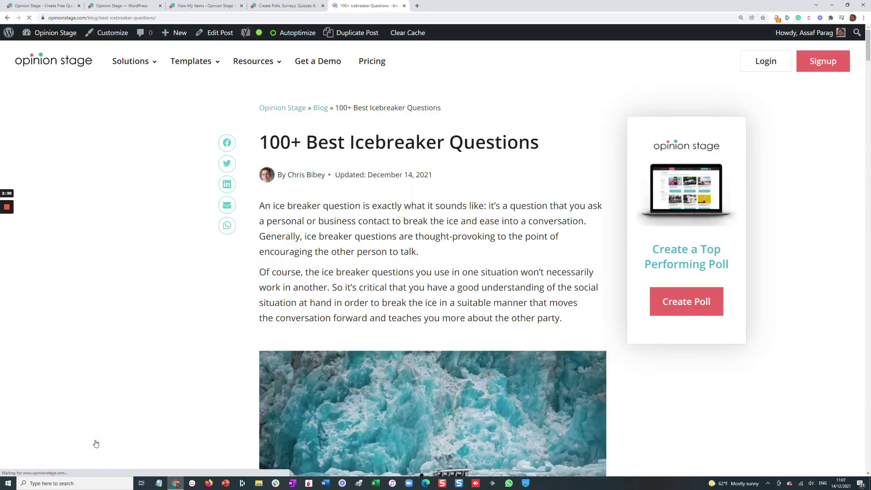
scroll(245, 296, "down", 4)
scroll(417, 267, "down", 7)
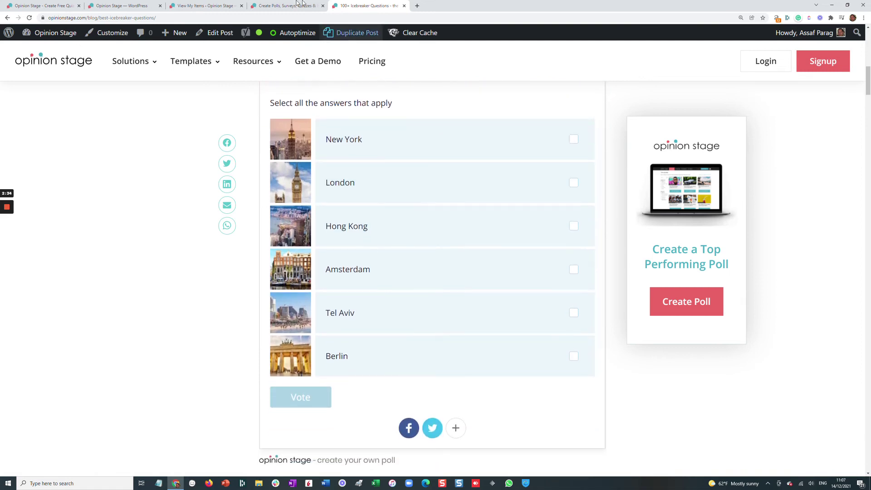
Start a new post via New > Post and switch it to the classic editor from the Options menu
mouse_move(178, 33)
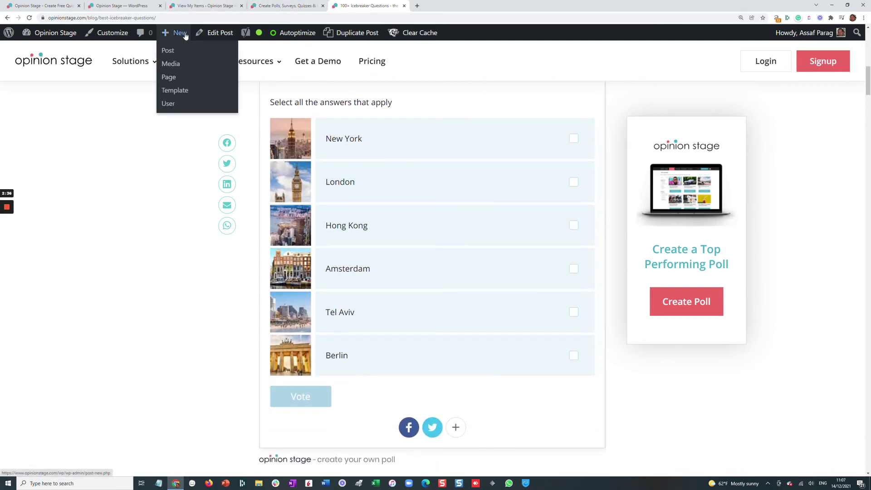
left_click(169, 52)
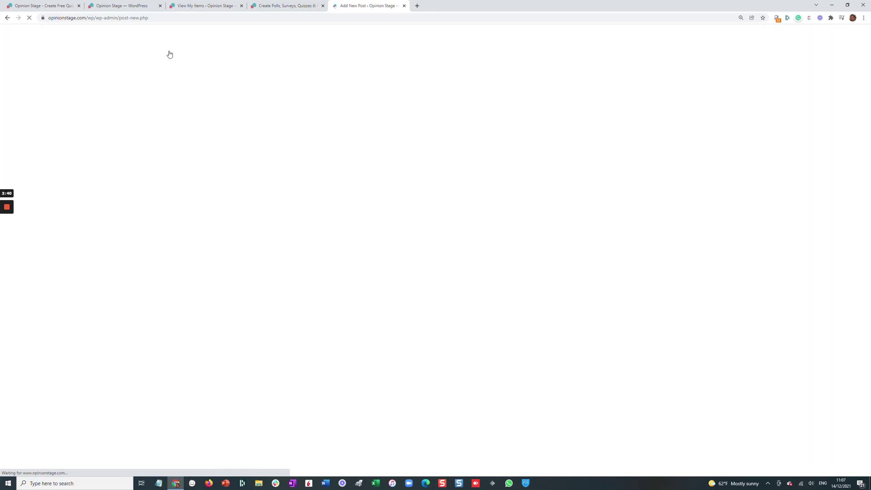
left_click(857, 40)
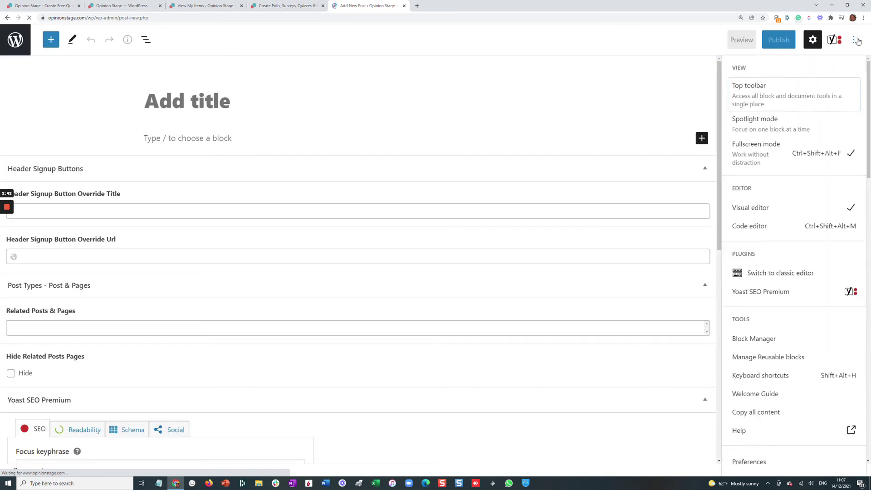
left_click(797, 272)
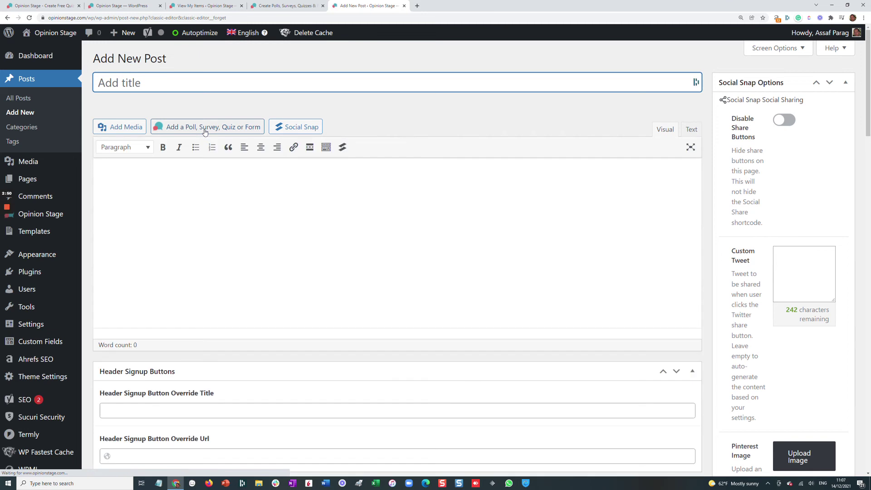
left_click(205, 132)
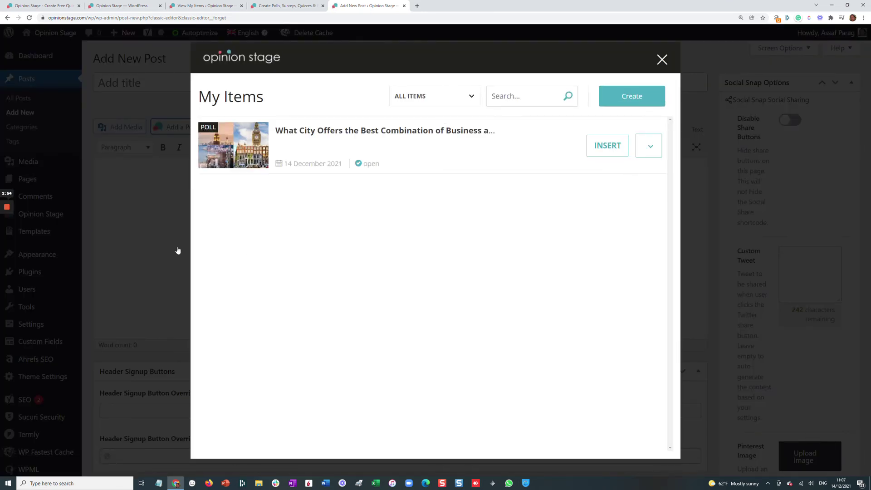
left_click(150, 230)
mouse_move(40, 264)
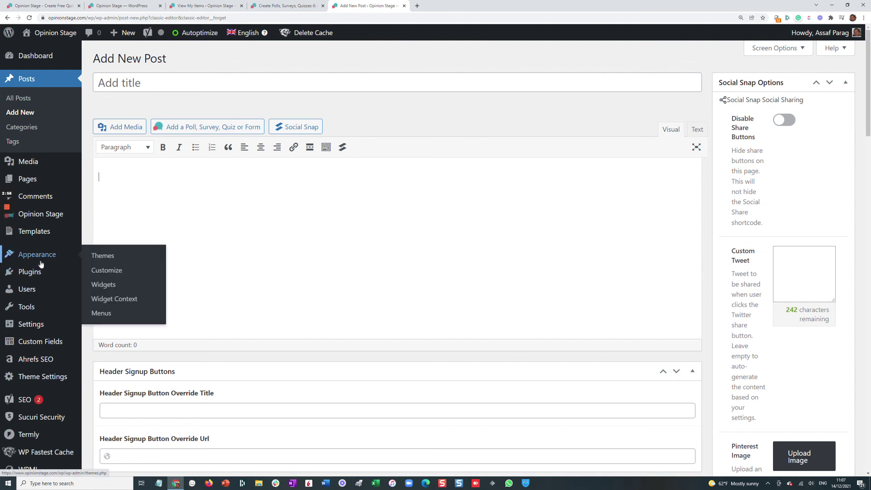